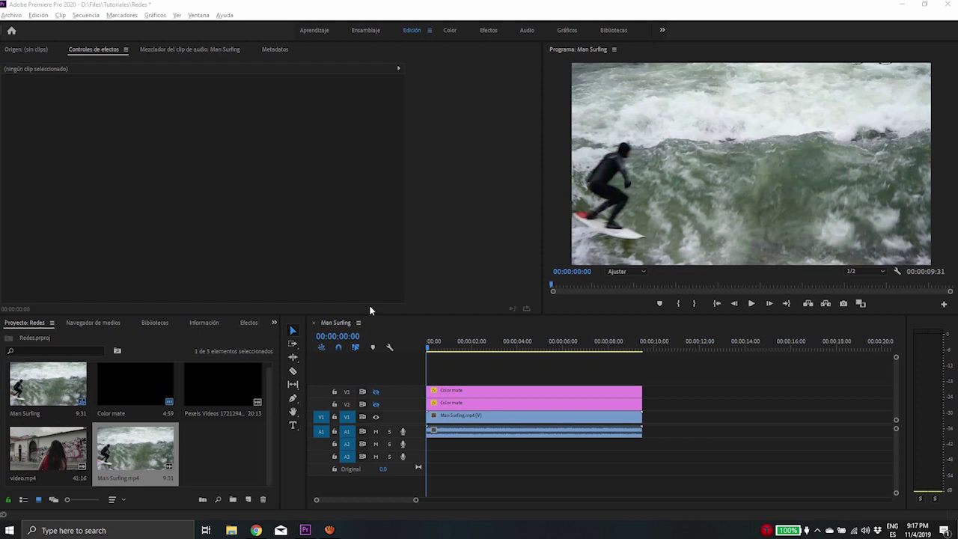
Turn on the V3 and V2 colour matte tracks over the surfing footage.
drag(432, 346, 456, 349)
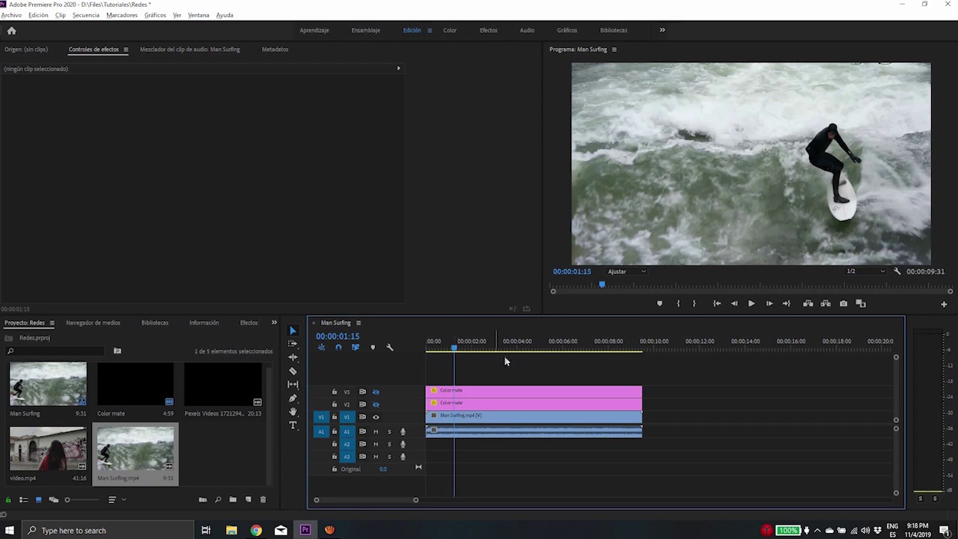
click(376, 393)
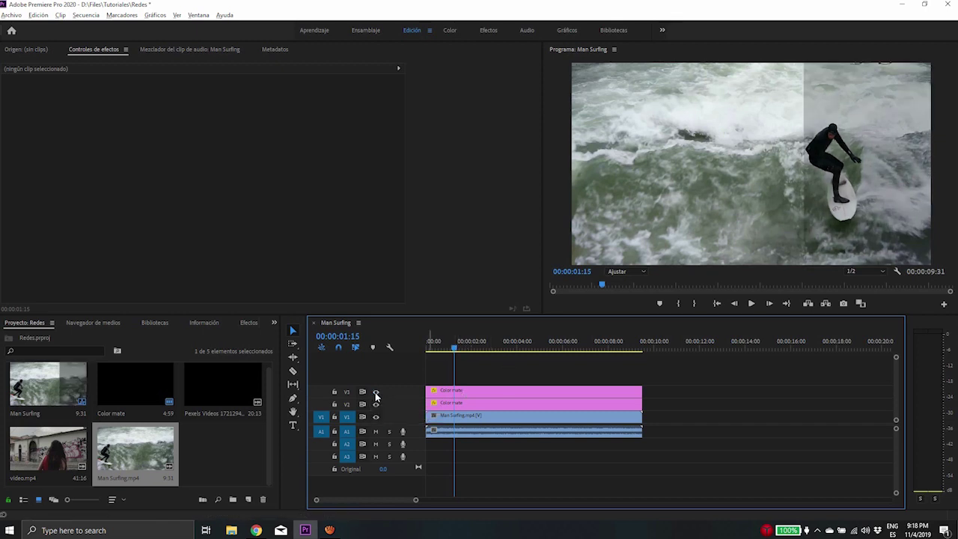
click(376, 404)
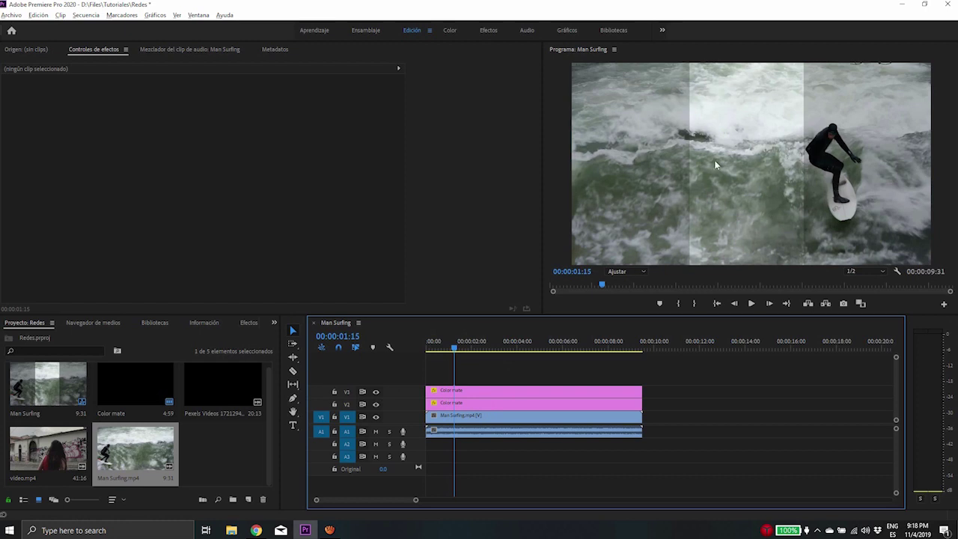
Scrub the surfing footage with both mattes showing, then select the Man Surfing clip.
click(445, 350)
mouse_move(444, 350)
mouse_down()
mouse_move(534, 349)
mouse_move(509, 342)
mouse_up()
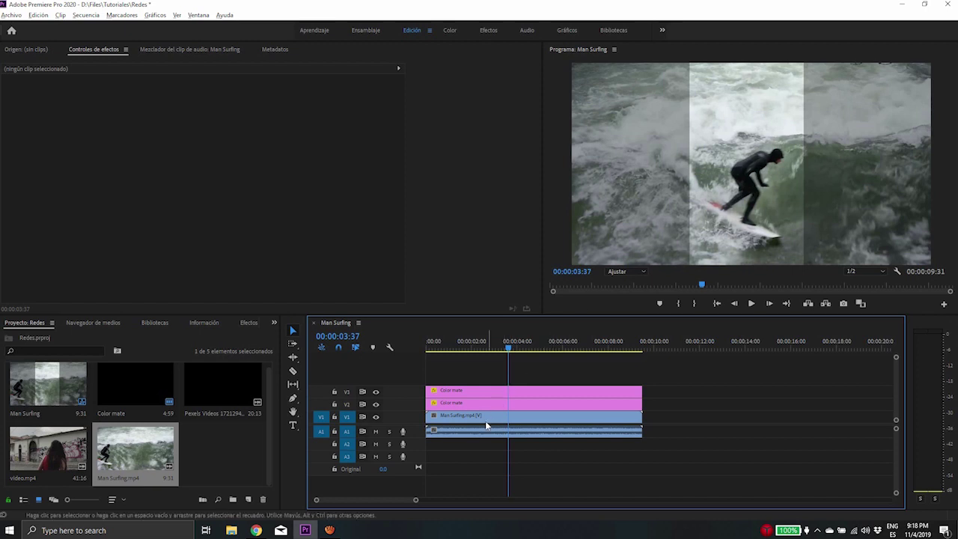
click(494, 413)
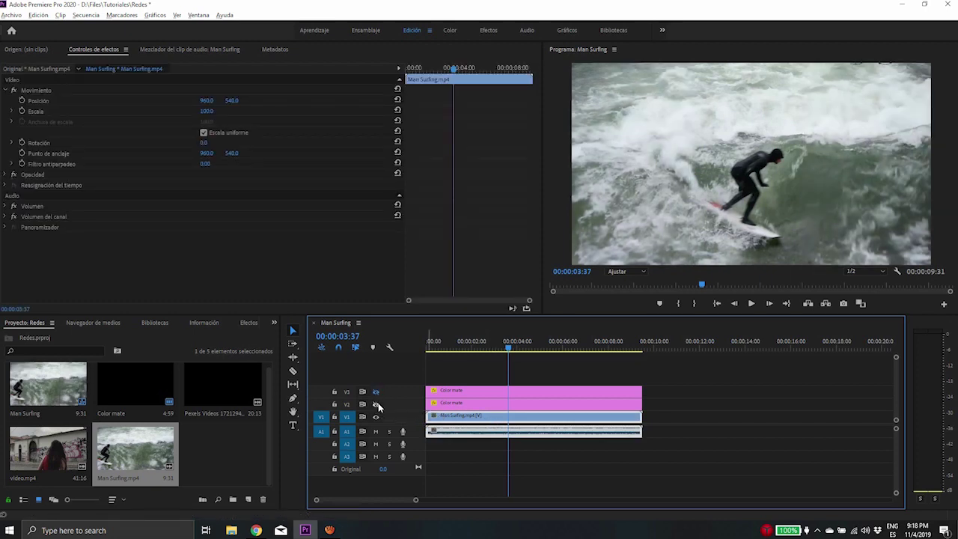
Apply Enmarcado automático from Efectos de vídeo > Transformar to Man Surfing and analyse it.
click(507, 345)
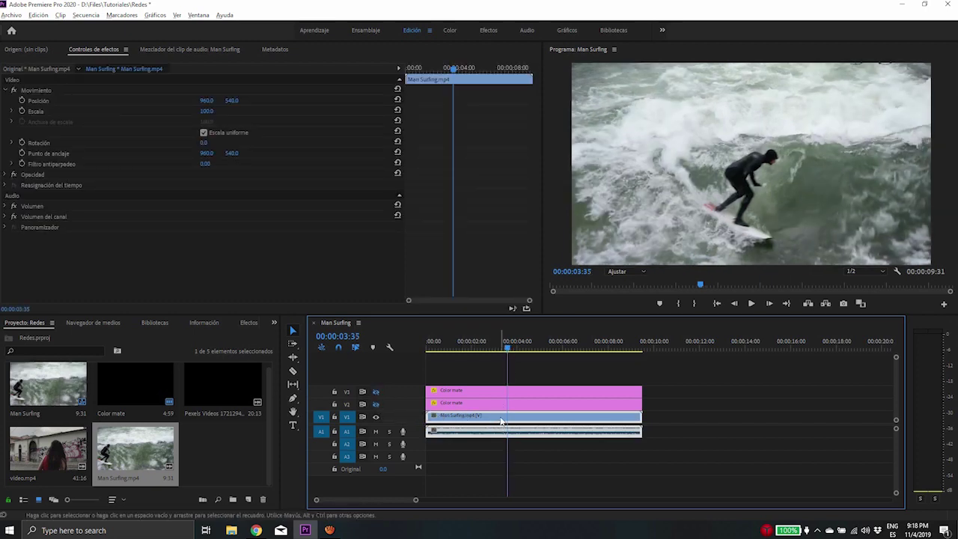
click(249, 323)
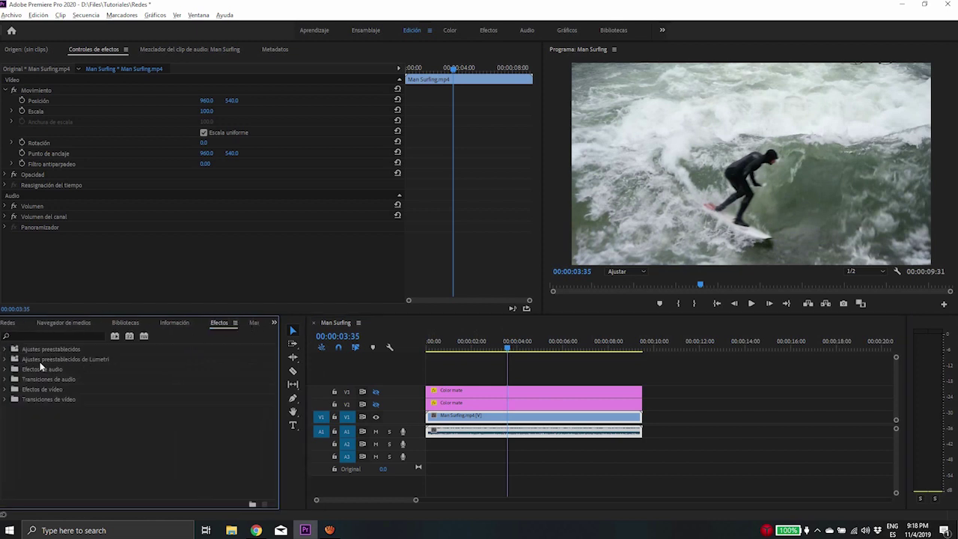
click(14, 391)
click(7, 390)
scroll(34, 423, down, 3)
click(19, 470)
click(10, 470)
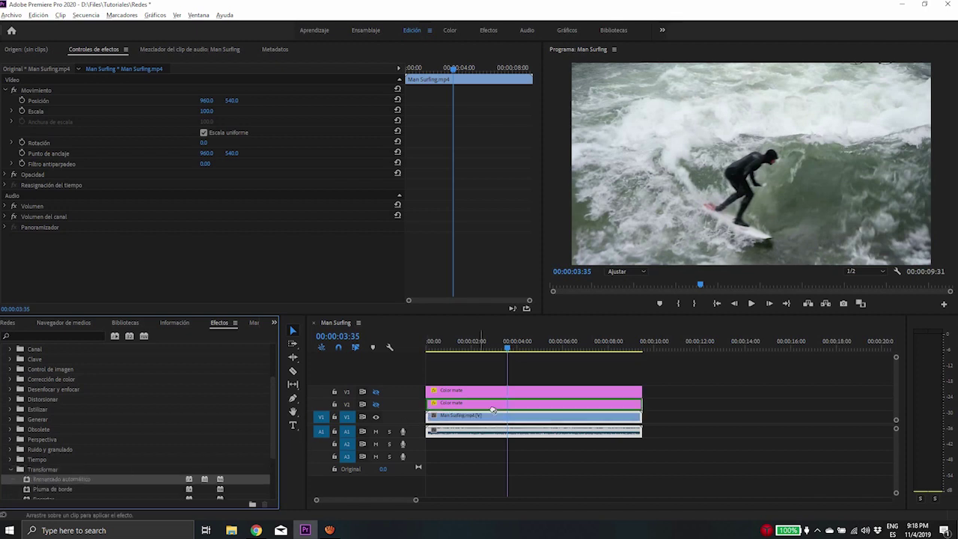
drag(54, 480, 533, 423)
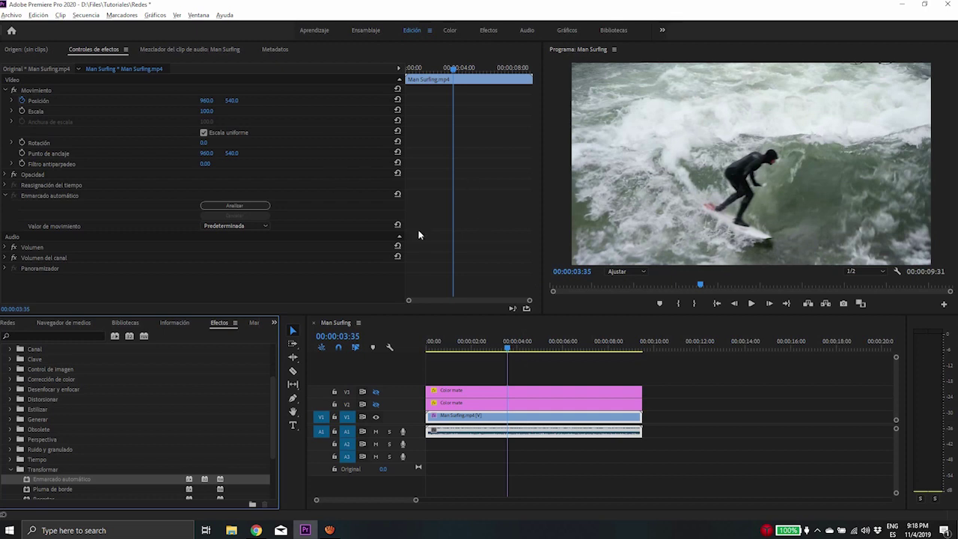
click(229, 208)
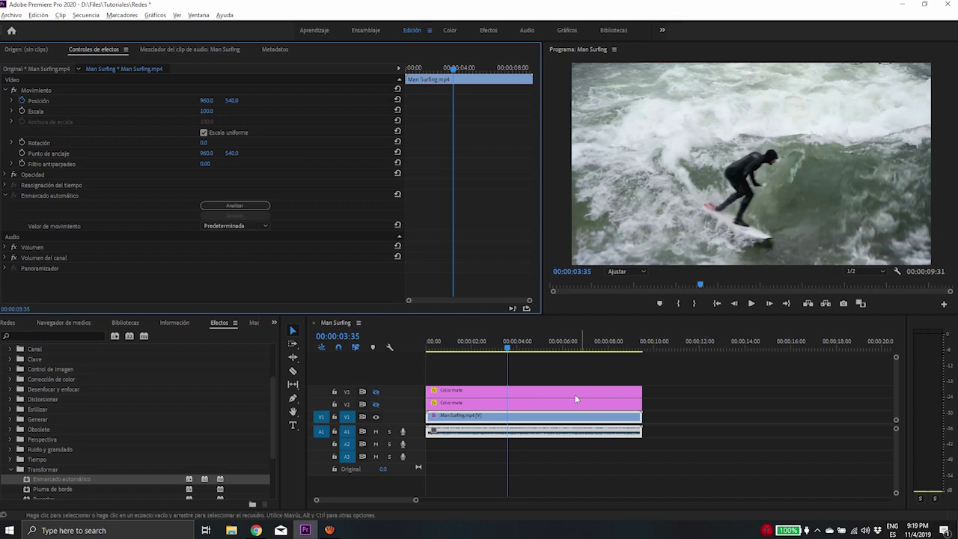
click(85, 15)
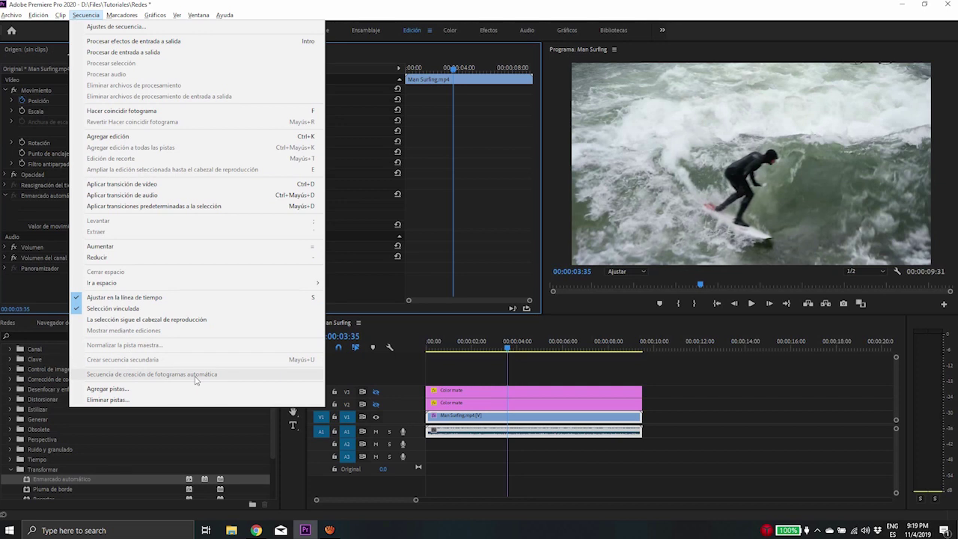
Move the playhead to 00:00:03:13 and start Secuencia de creación de fotogramas automática.
click(484, 342)
click(500, 343)
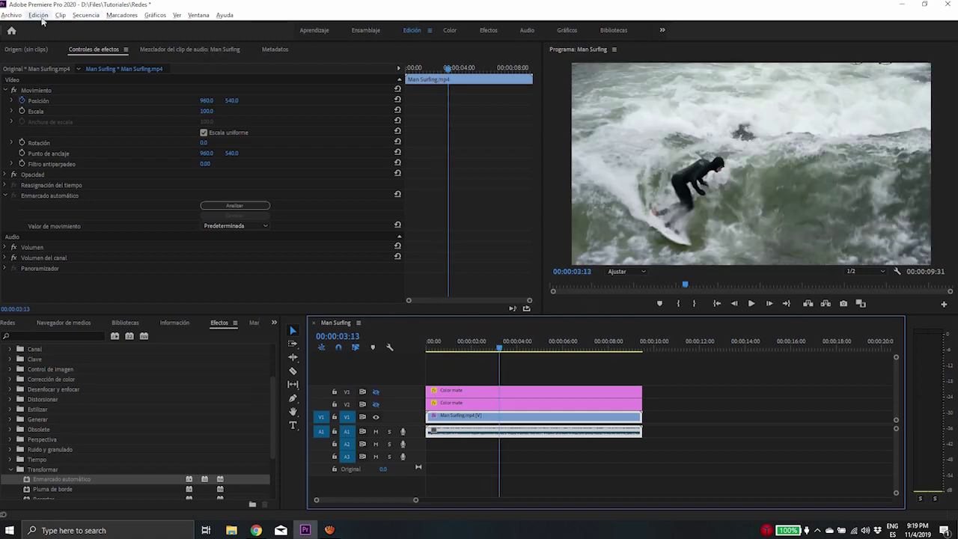
click(86, 15)
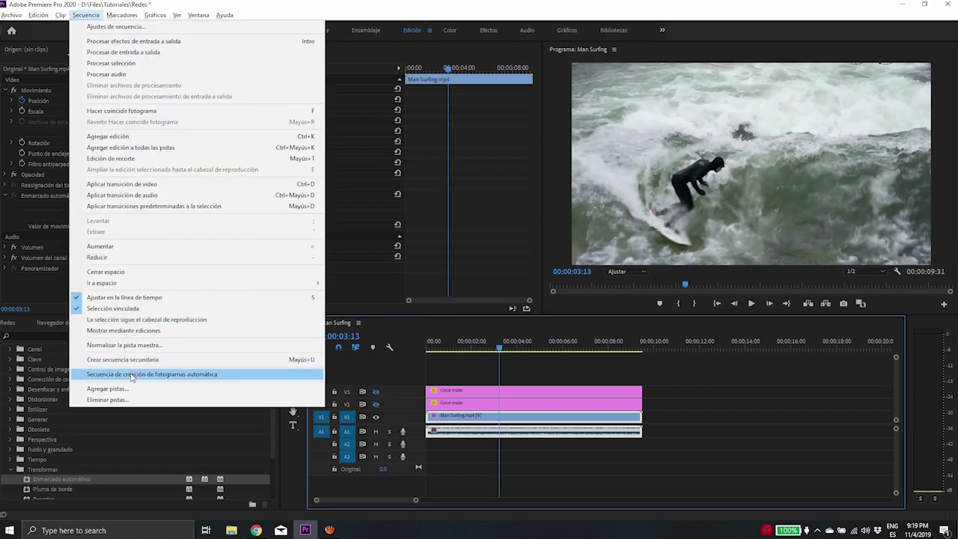
click(178, 375)
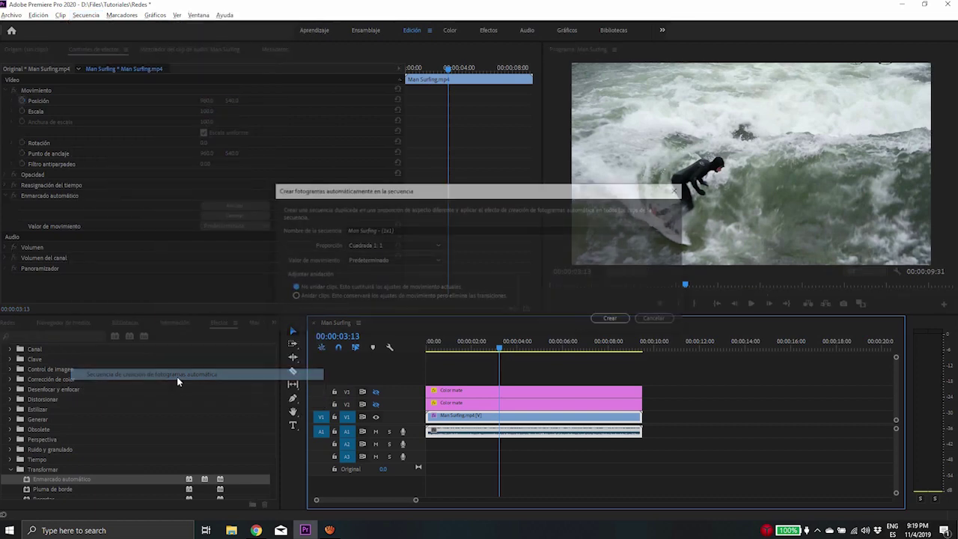
Create Man Surfing - (9x16) with Vertical 9:16, Movimiento más rápido and nested clips.
click(420, 244)
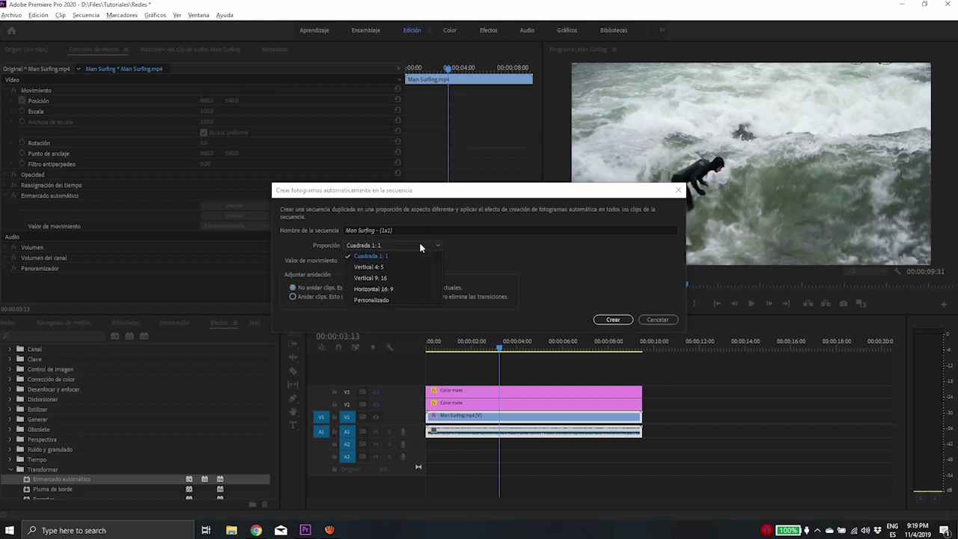
click(374, 278)
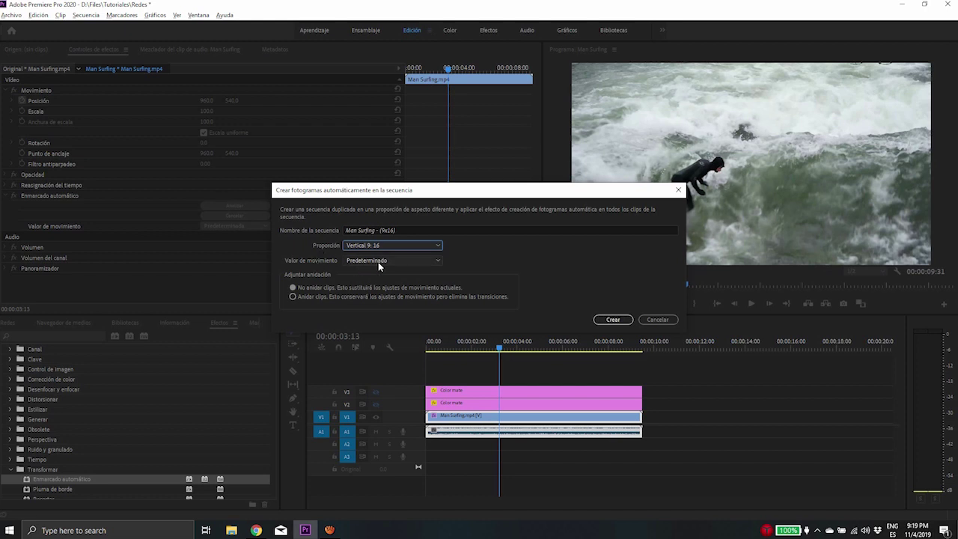
click(378, 262)
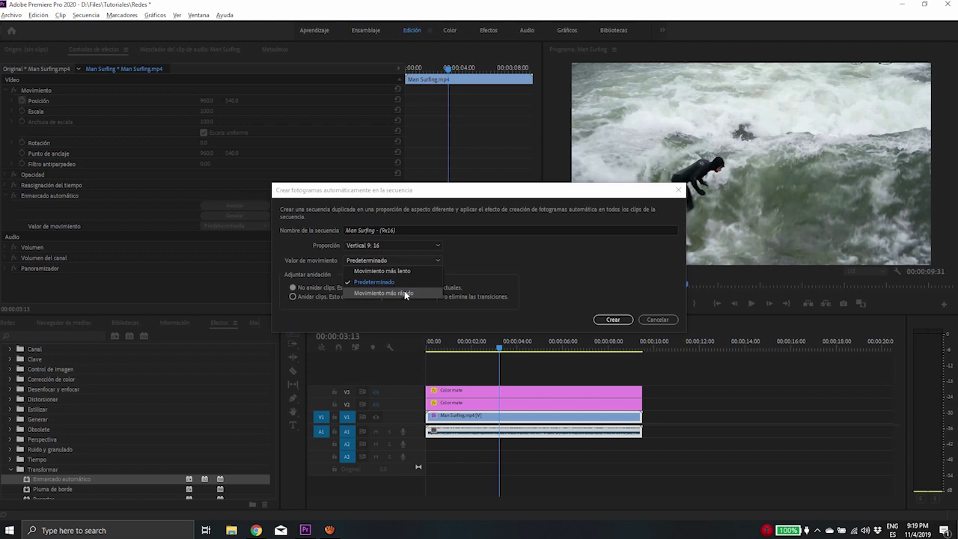
click(405, 295)
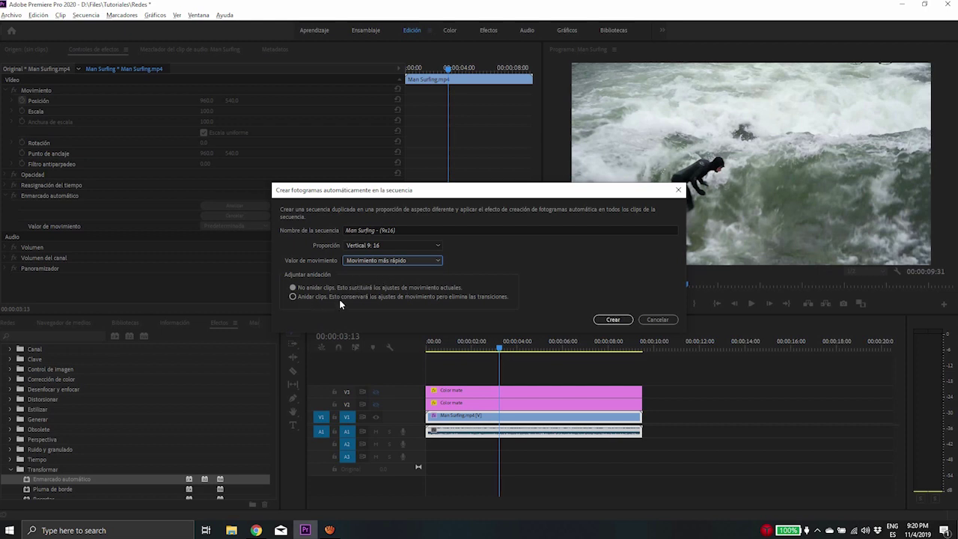
click(292, 297)
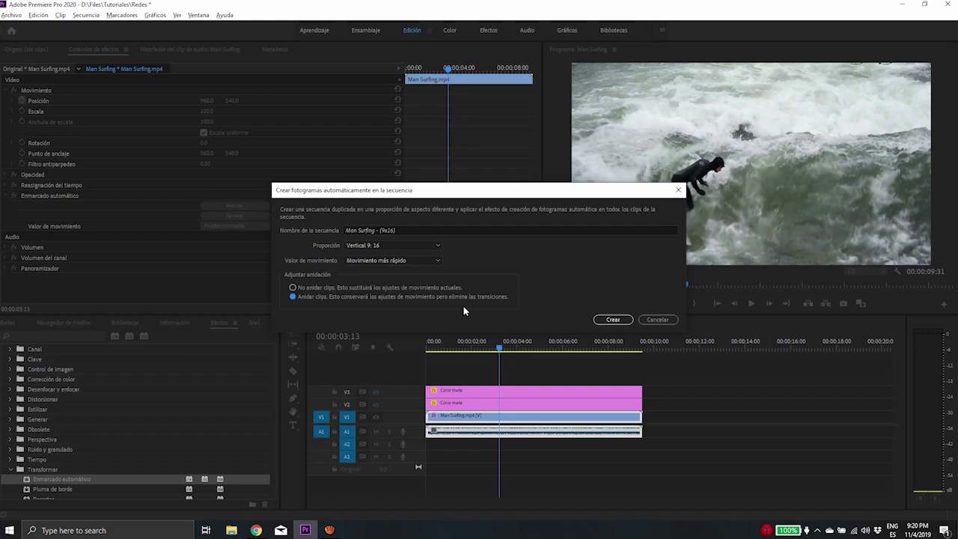
click(612, 320)
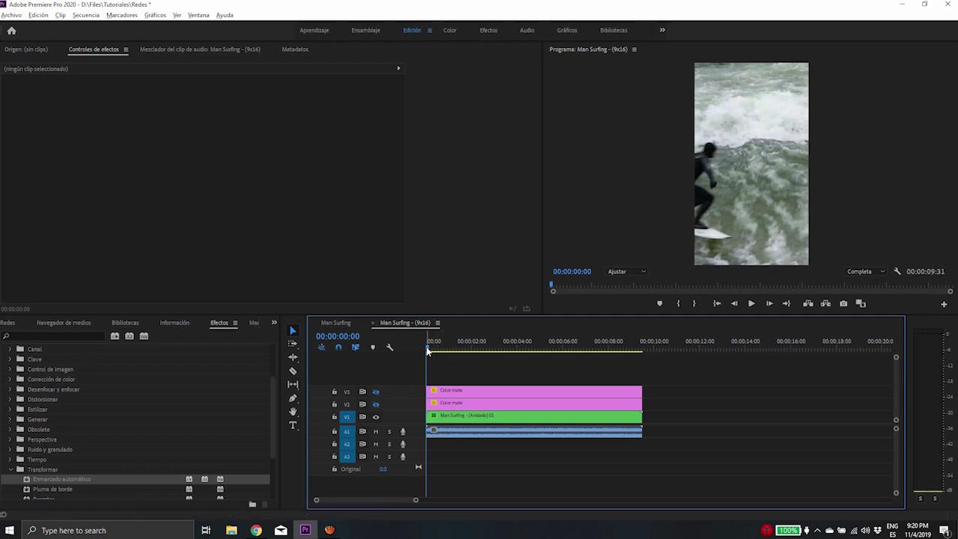
Play back the 9x16 sequence for review, then build a new sequence from video.mp4.
key(space)
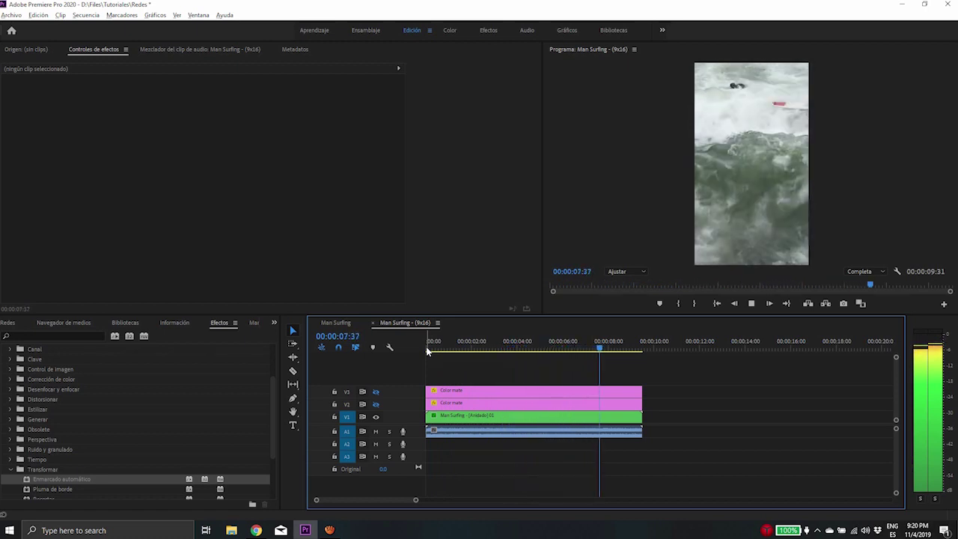
key(space)
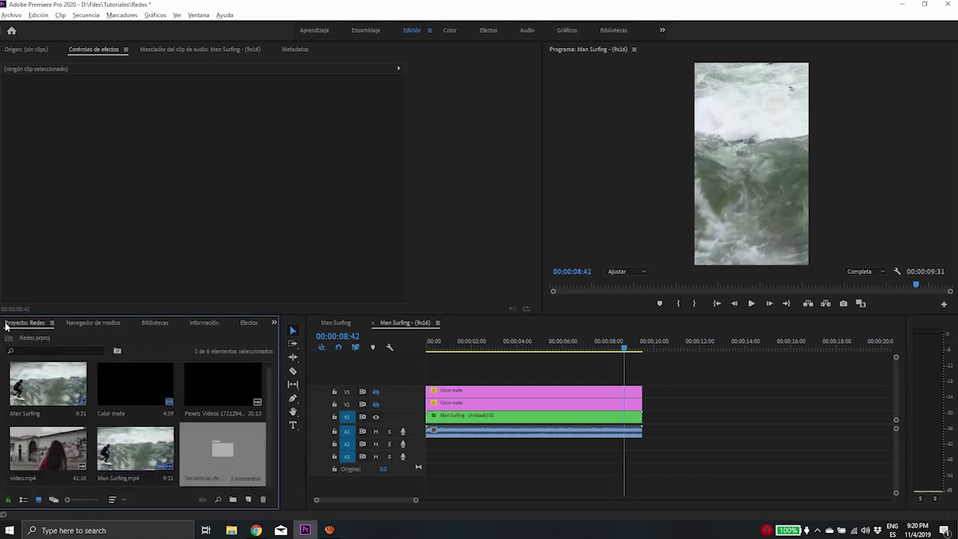
click(45, 453)
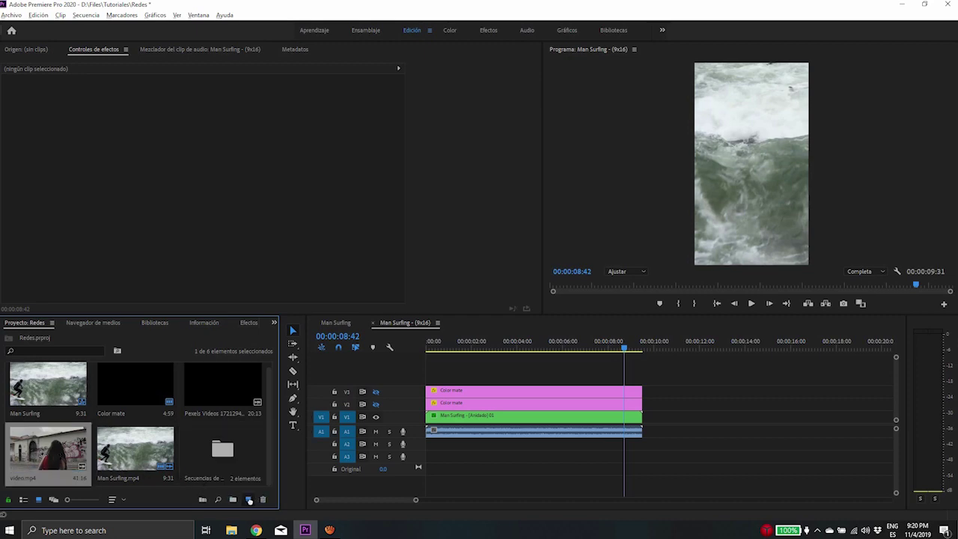
drag(45, 453, 250, 500)
Apply Encuadrado automático to the dancer clip, leaving its motion at Predeterminada.
drag(450, 347, 473, 349)
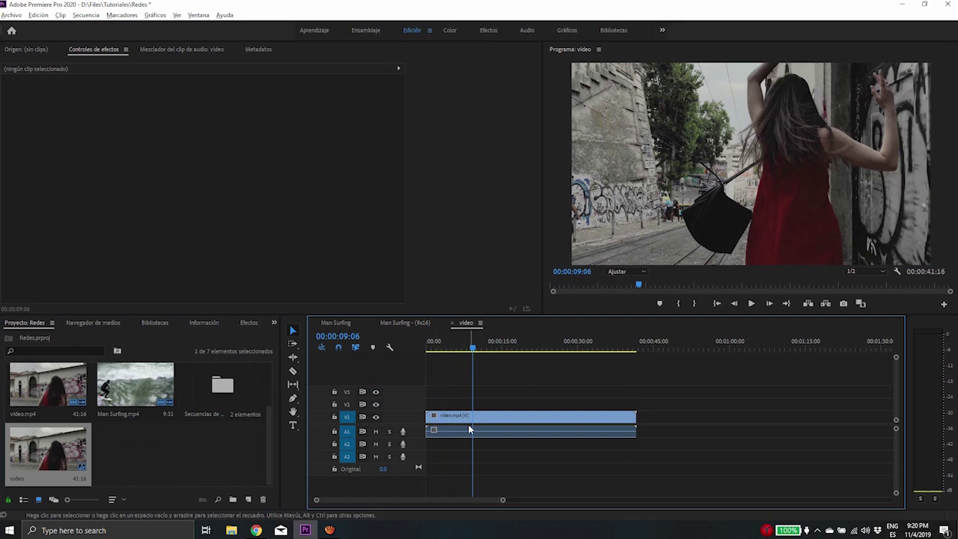
click(247, 323)
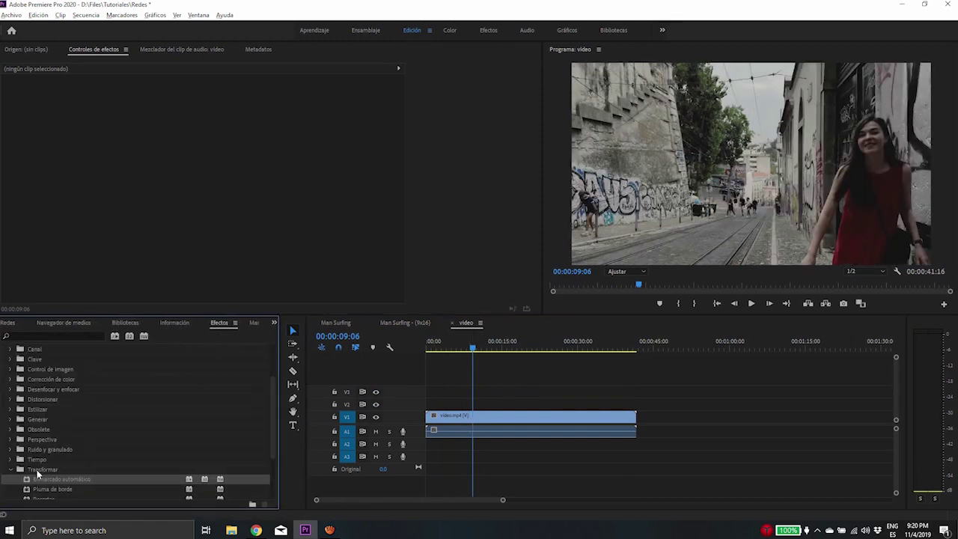
drag(43, 483, 492, 418)
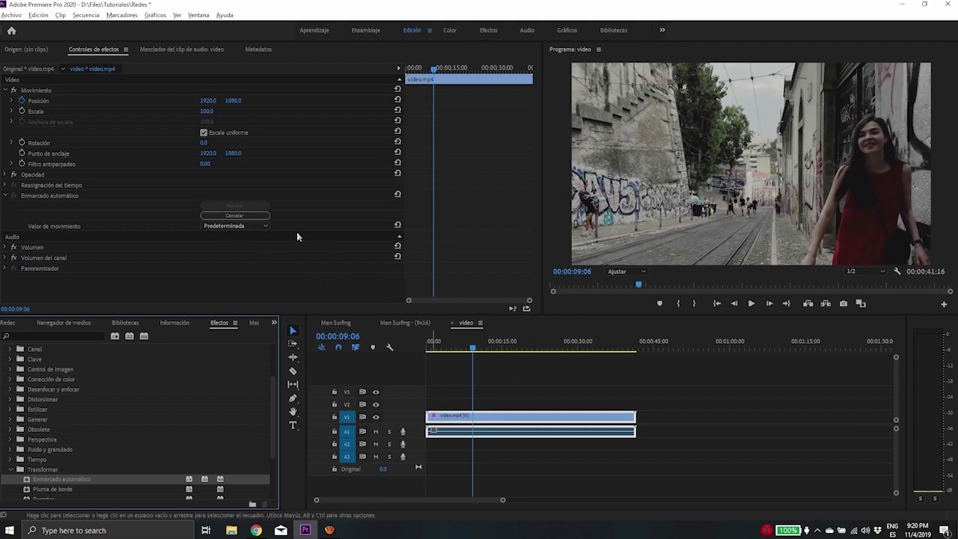
click(245, 225)
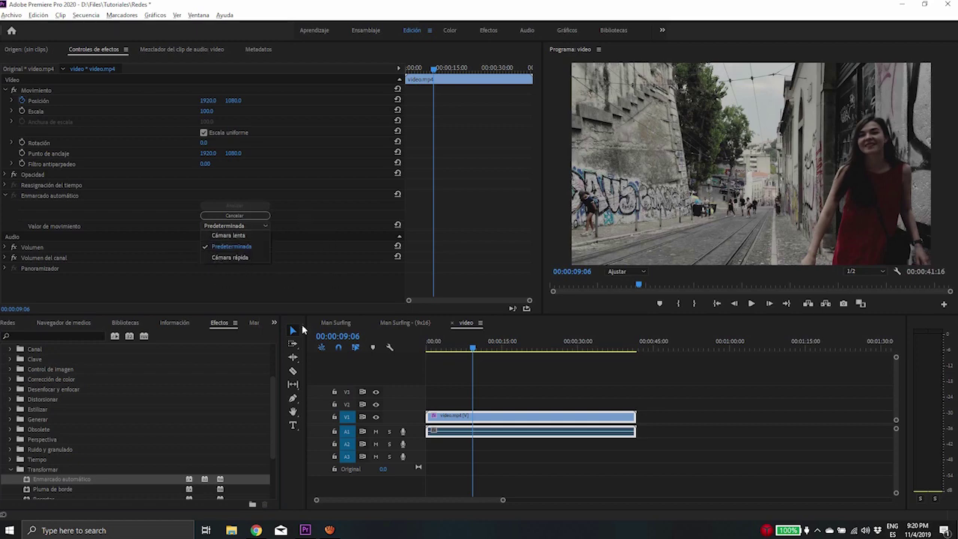
click(466, 367)
click(463, 345)
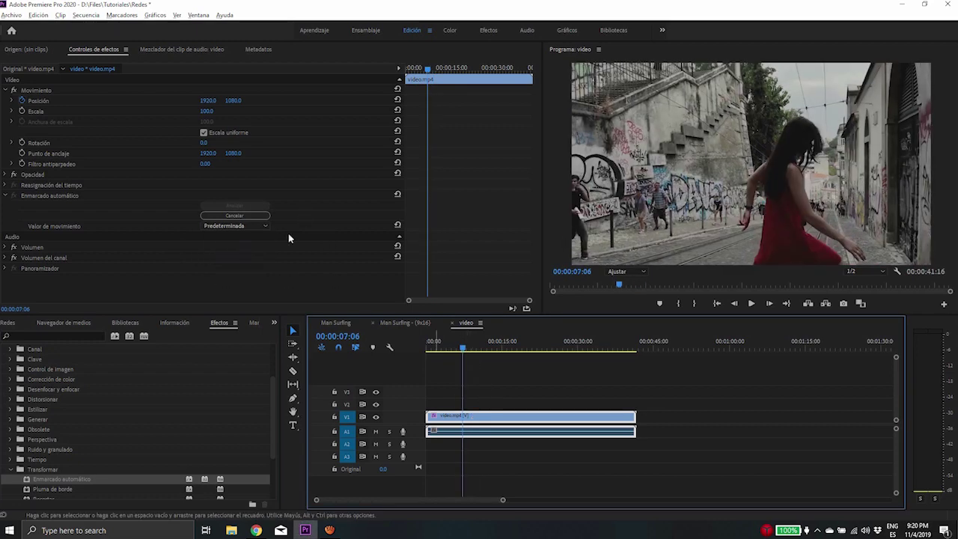
Create the video - (1x1) duplicate sequence with Cuadrada 1:1 and Movimiento más lento.
click(85, 15)
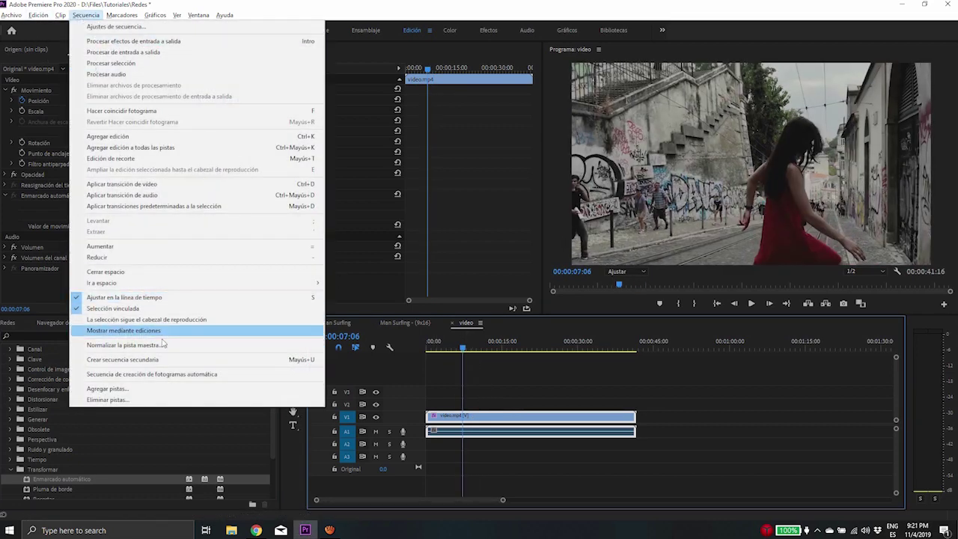
click(129, 378)
click(372, 245)
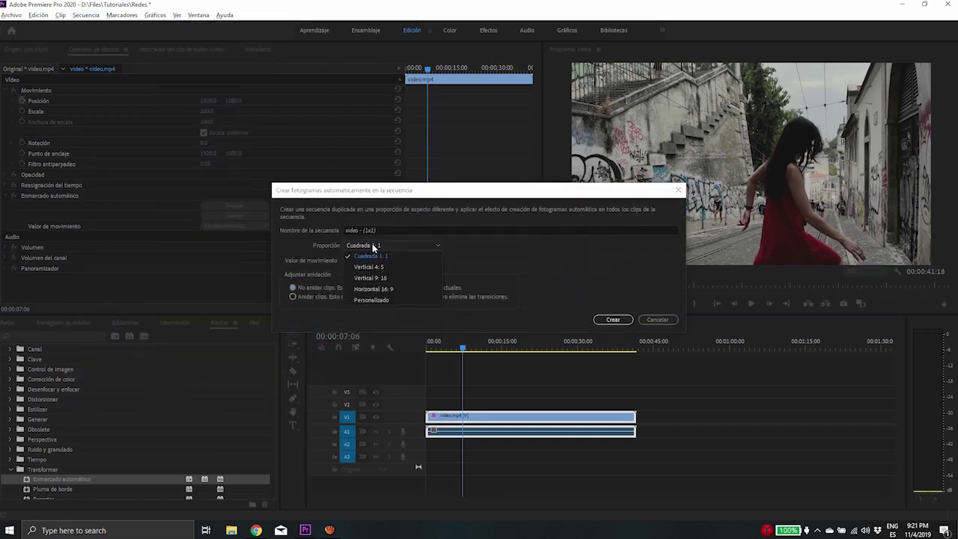
click(381, 256)
click(422, 247)
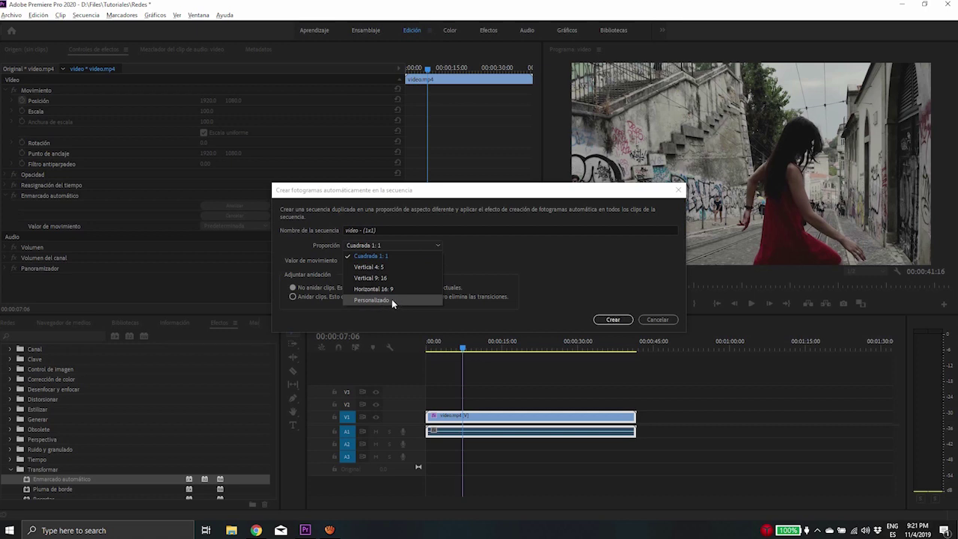
click(476, 253)
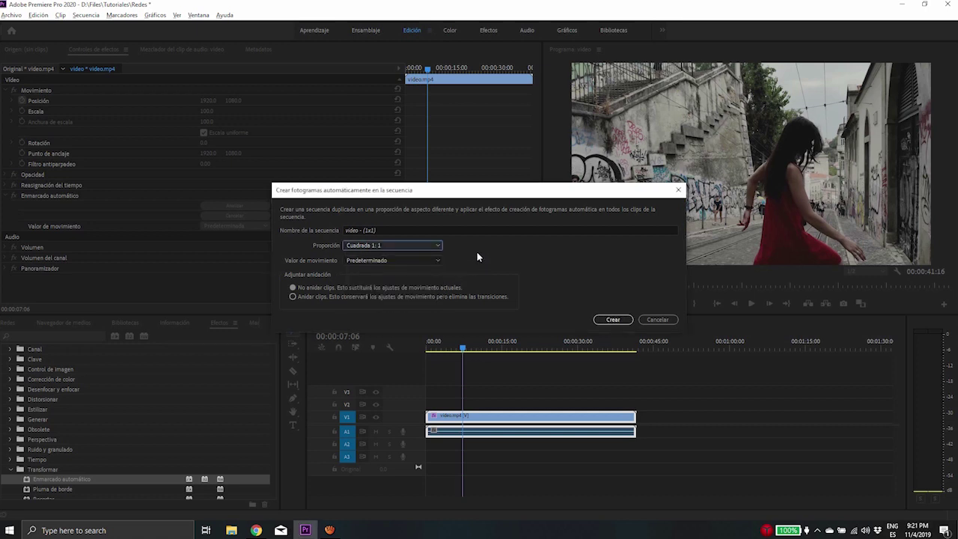
click(388, 261)
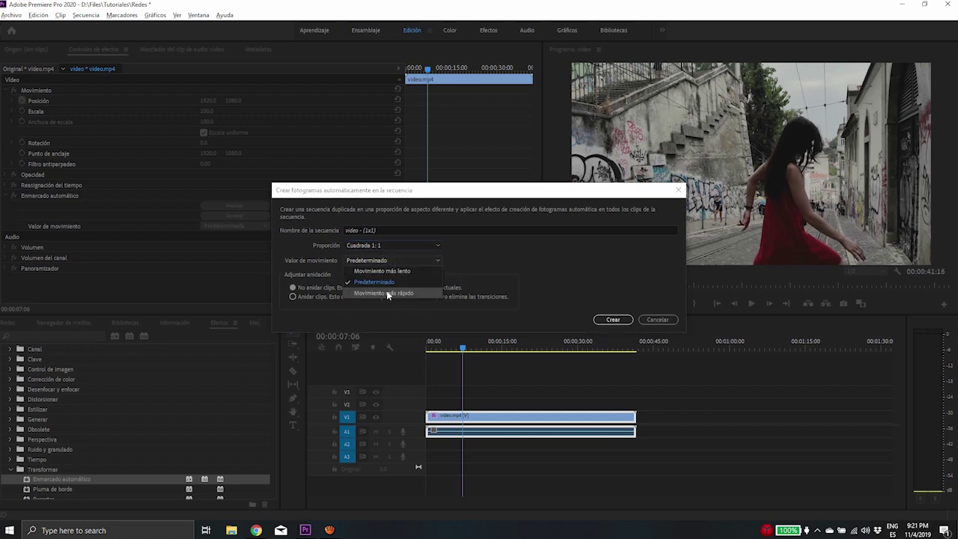
click(382, 271)
click(610, 323)
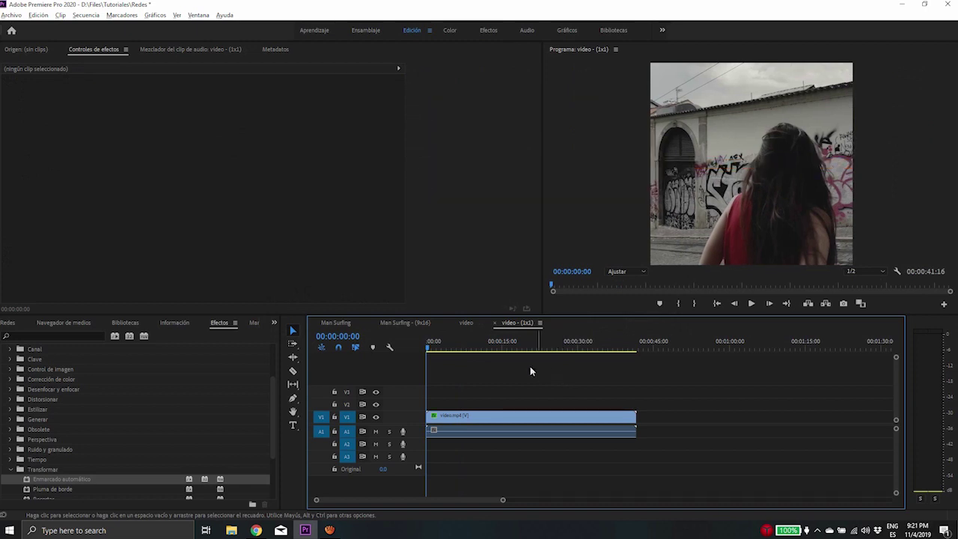
Inspect the dancer clip's Cámara lenta reframe settings and play the square sequence to check framing.
click(451, 414)
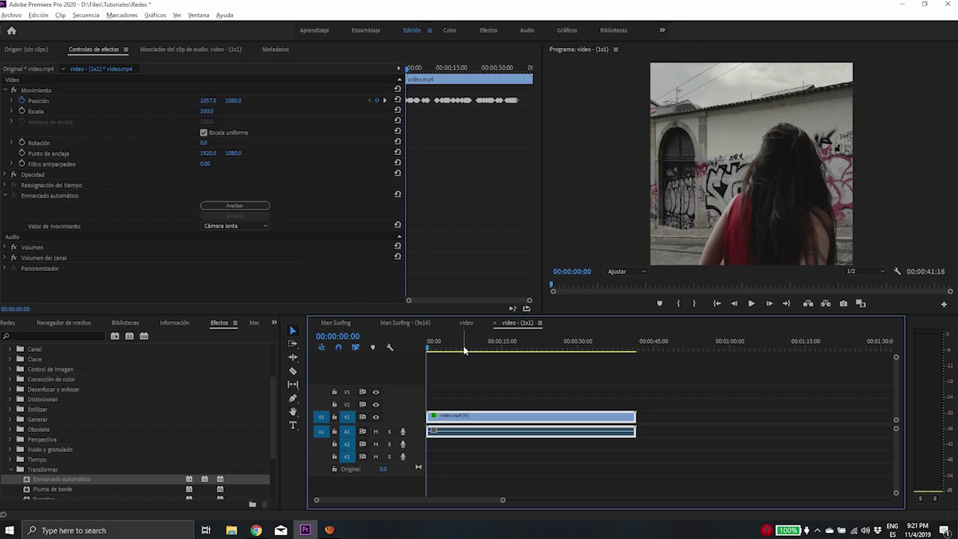
key(space)
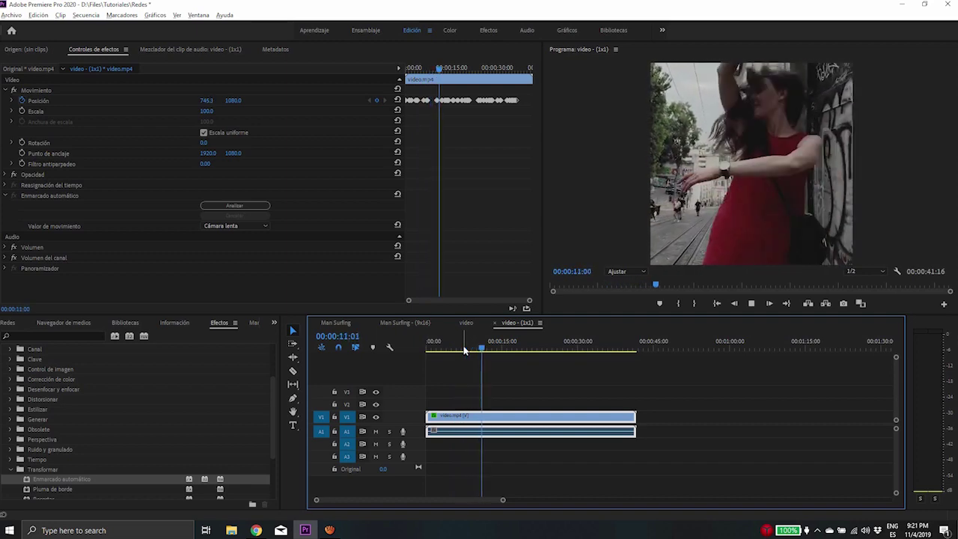
key(space)
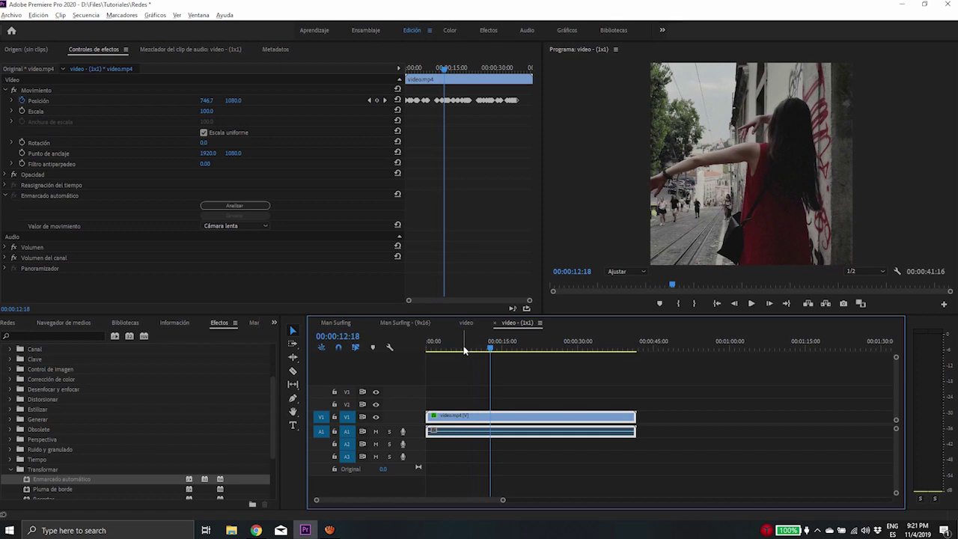